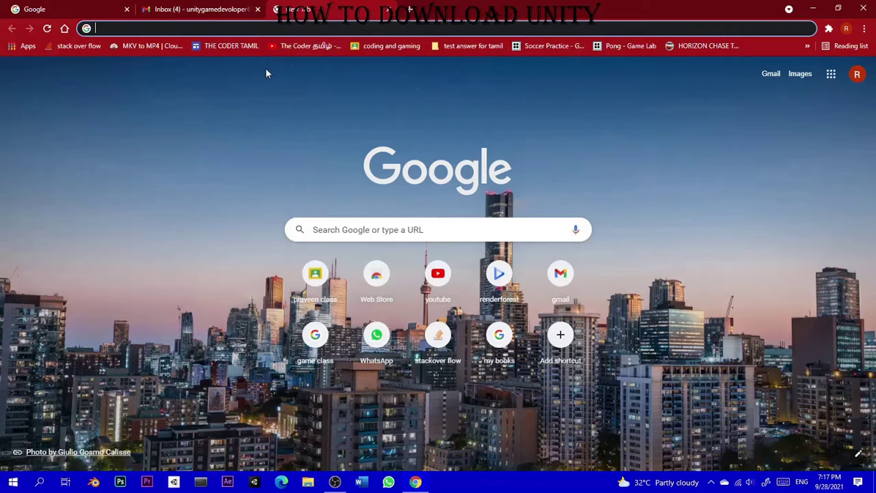
pyautogui.write('https://unity3d.com/get-unity/download')
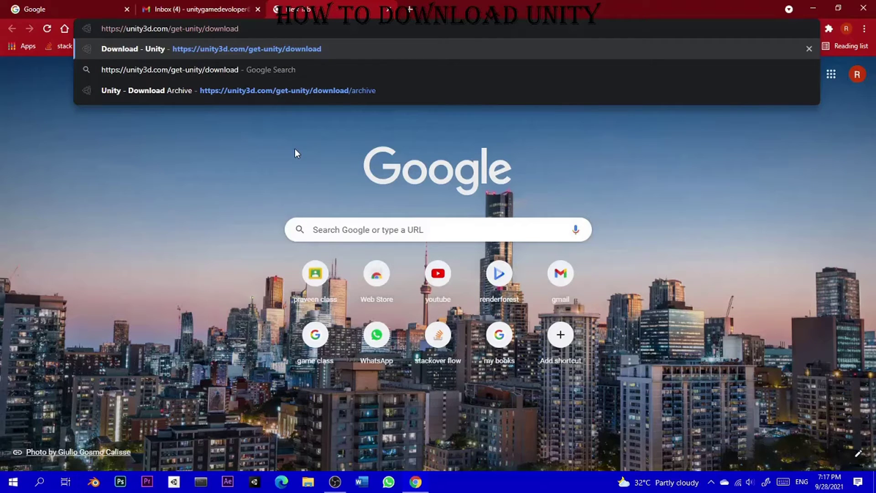
# Open The Coder Tamil channel's Python input function video and pause it.
pyautogui.click(513, 137)
pyautogui.click(305, 46)
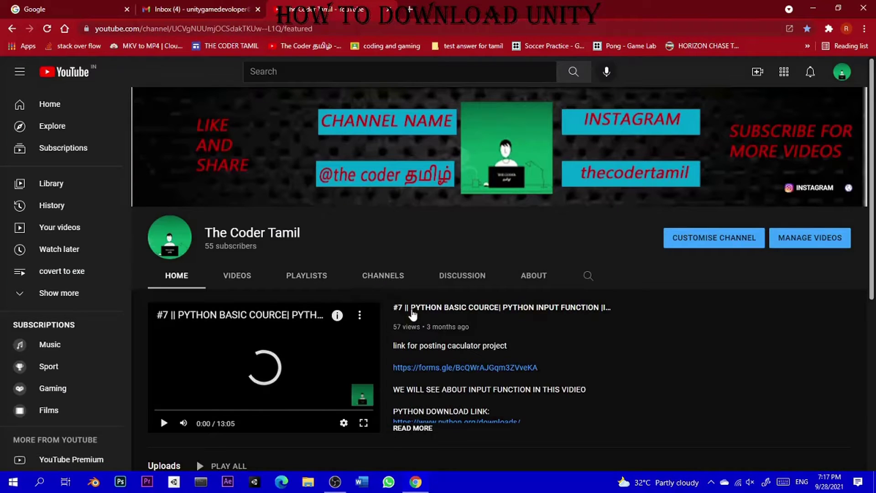
pyautogui.click(414, 314)
pyautogui.click(229, 219)
# Read through the video description and open its forms link.
pyautogui.scroll(-7, 227, 214)
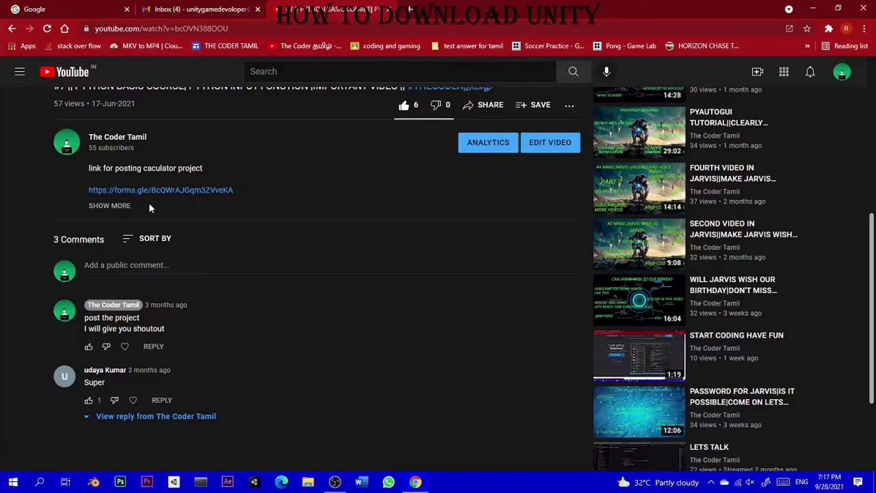
pyautogui.moveTo(157, 168); pyautogui.dragTo(206, 179)
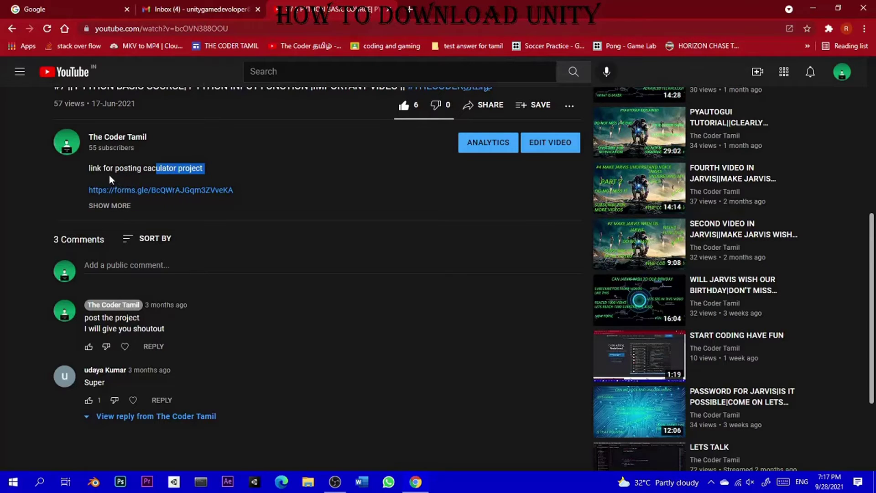
pyautogui.click(46, 155)
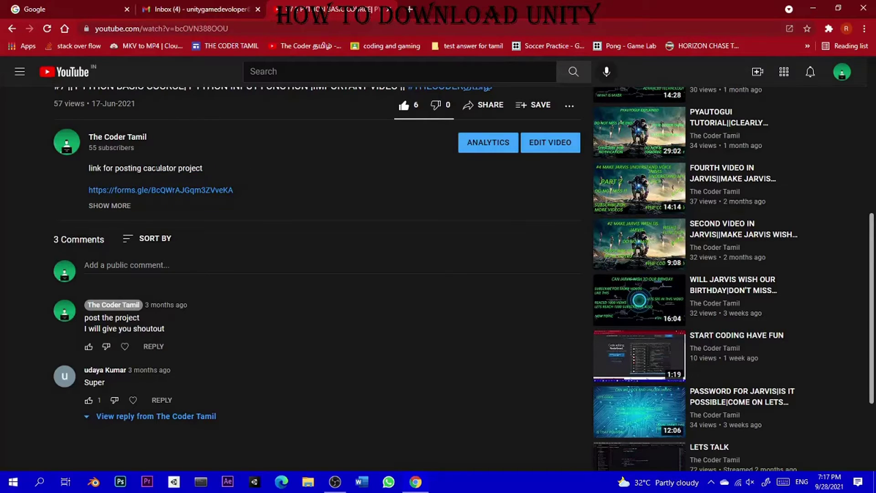
pyautogui.scroll(5, 150, 191)
pyautogui.moveTo(89, 387); pyautogui.dragTo(183, 388)
pyautogui.click(208, 383)
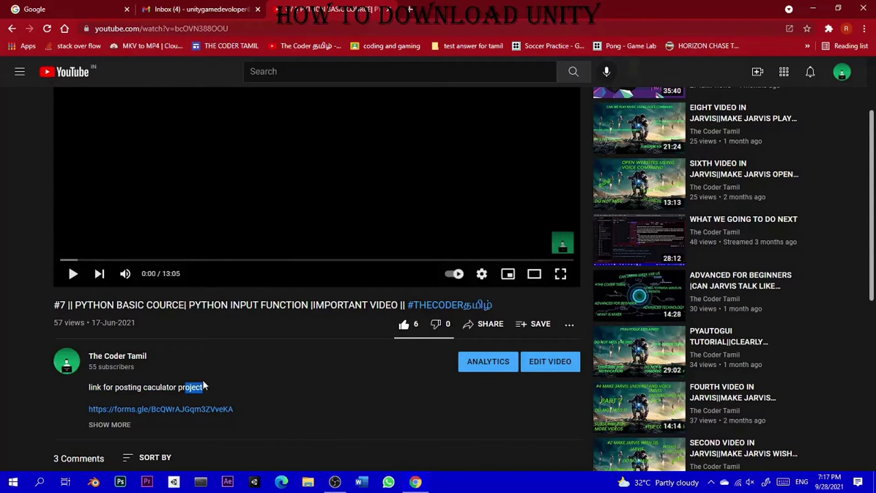
pyautogui.click(184, 408)
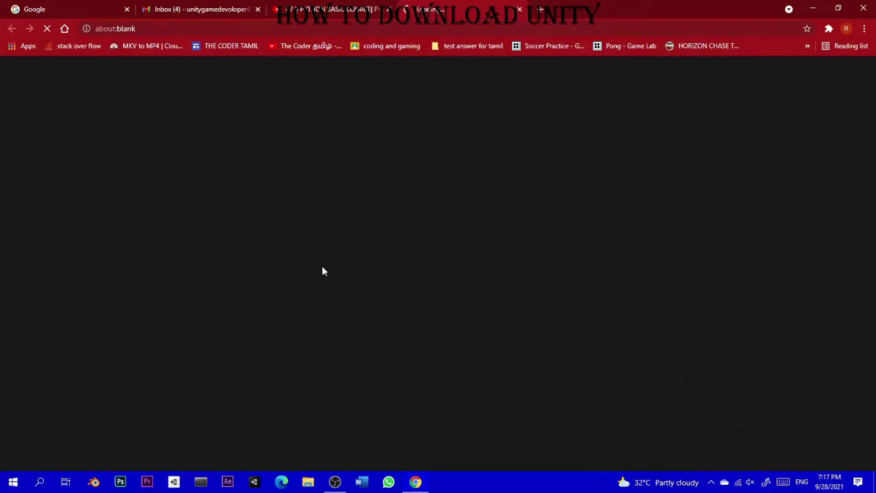
# Close the blank tab and paste the Unity download URL into a new tab.
pyautogui.click(520, 9)
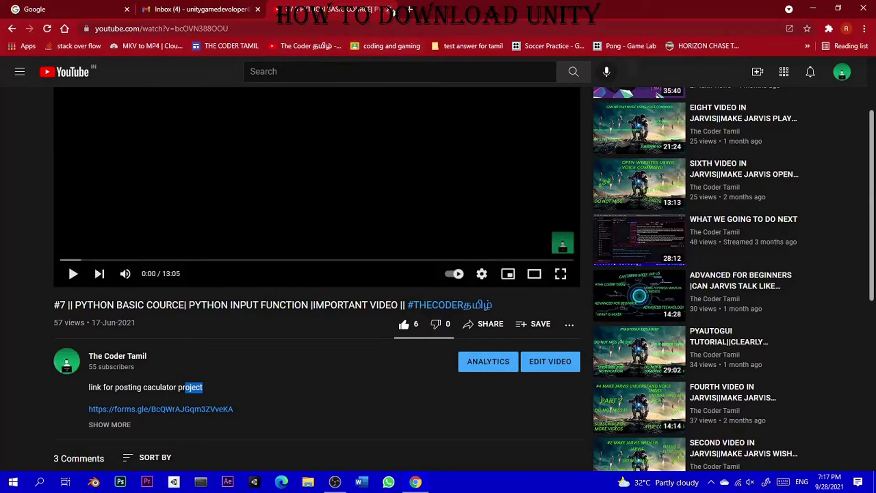
pyautogui.click(408, 9)
pyautogui.write('https://unity3d.com/get-unity/download')
# Load unity3d.com/get-unity/download, close YouTube, and cancel saving the UnityHubSetup installer.
pyautogui.press('Return')
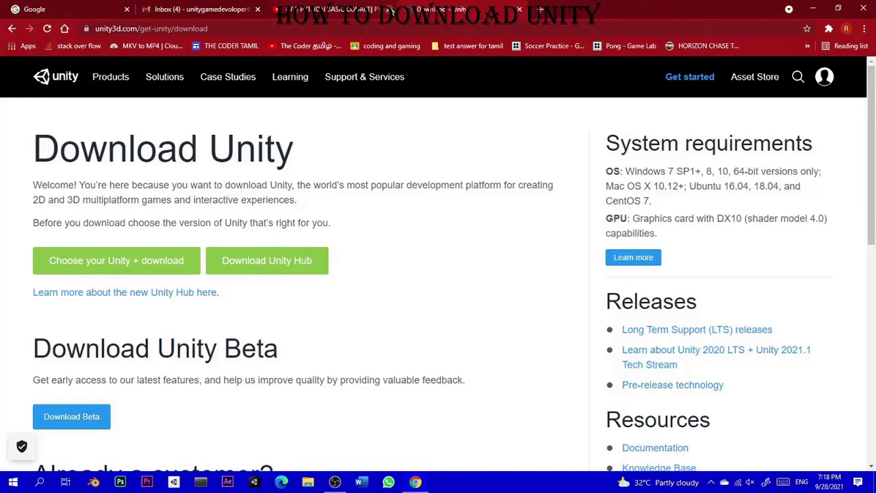
pyautogui.click(389, 9)
pyautogui.click(267, 261)
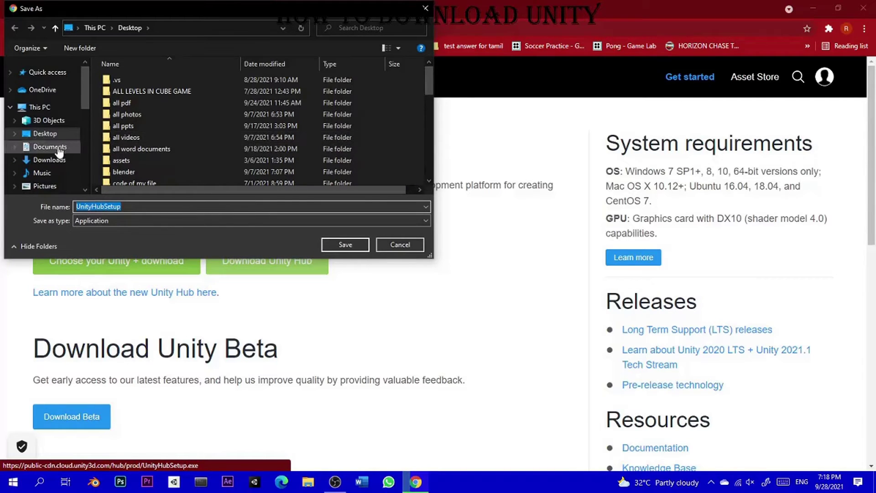
pyautogui.scroll(-1, 165, 129)
pyautogui.scroll(-8, 166, 130)
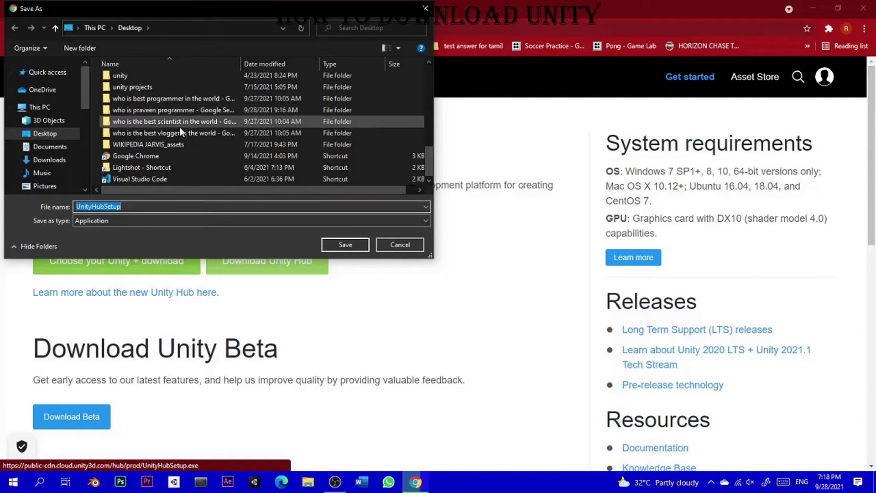
pyautogui.scroll(6, 174, 125)
pyautogui.scroll(5, 174, 125)
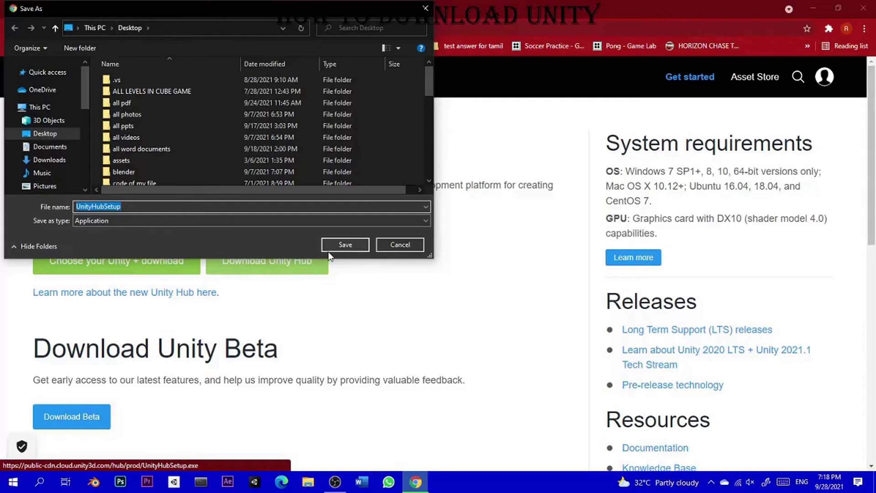
pyautogui.click(393, 242)
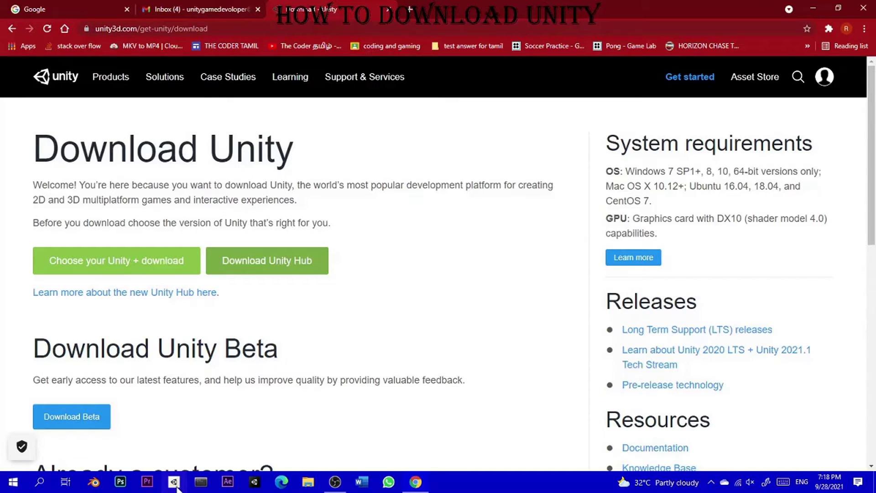
# Launch Unity Hub 2.4.3 and bring its Projects list in front of the browser.
pyautogui.click(174, 482)
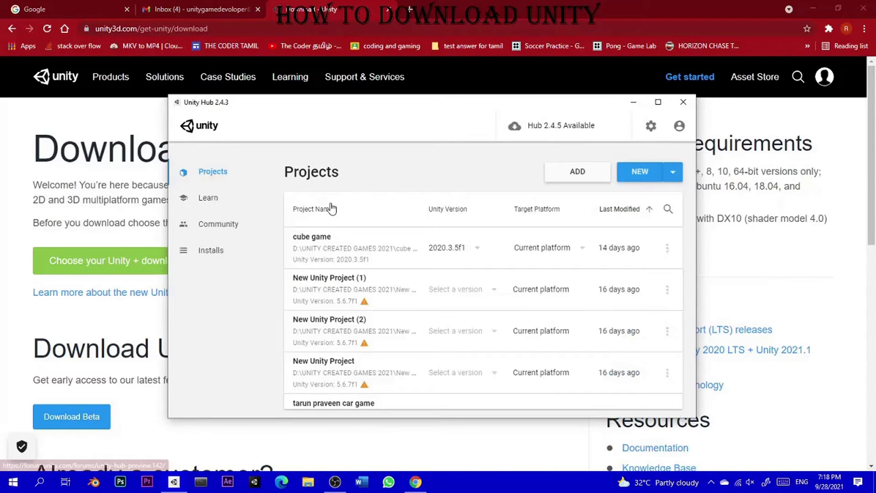
pyautogui.click(146, 219)
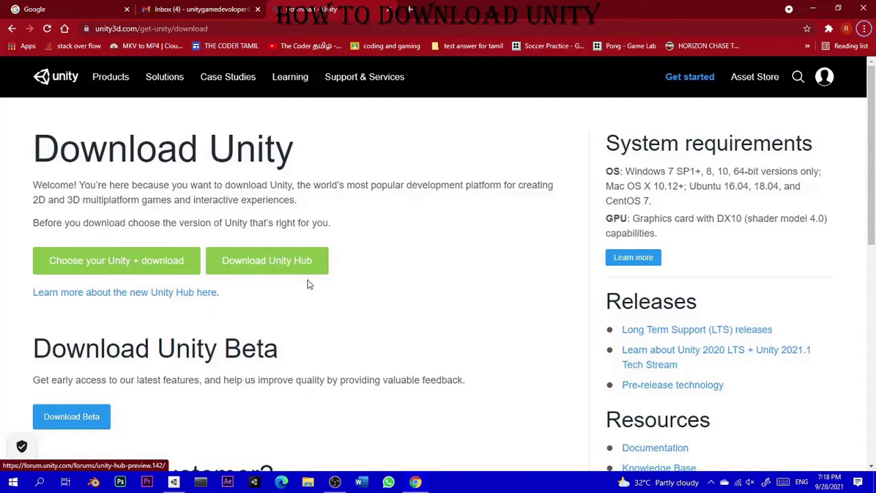
pyautogui.hotkey('alt', 'Tab')
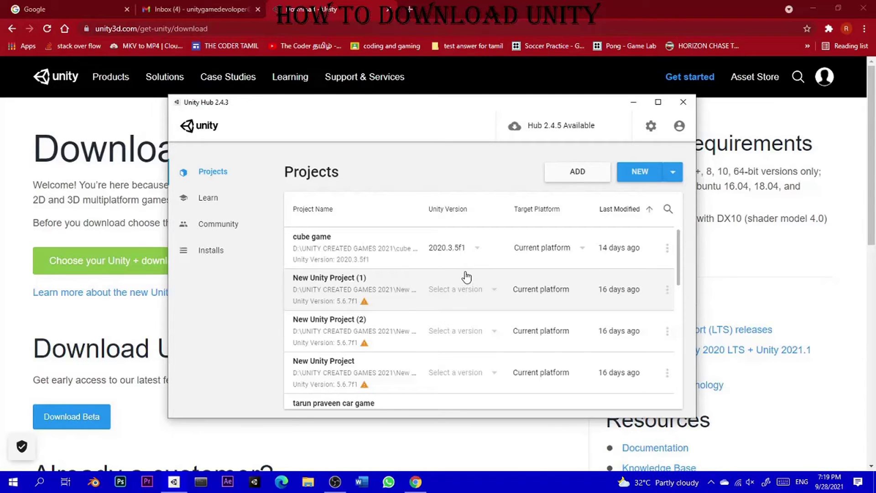
# Open the Hub's General preferences, then try Sign in from the account menu and close it.
pyautogui.scroll(-6, 342, 274)
pyautogui.scroll(6, 352, 361)
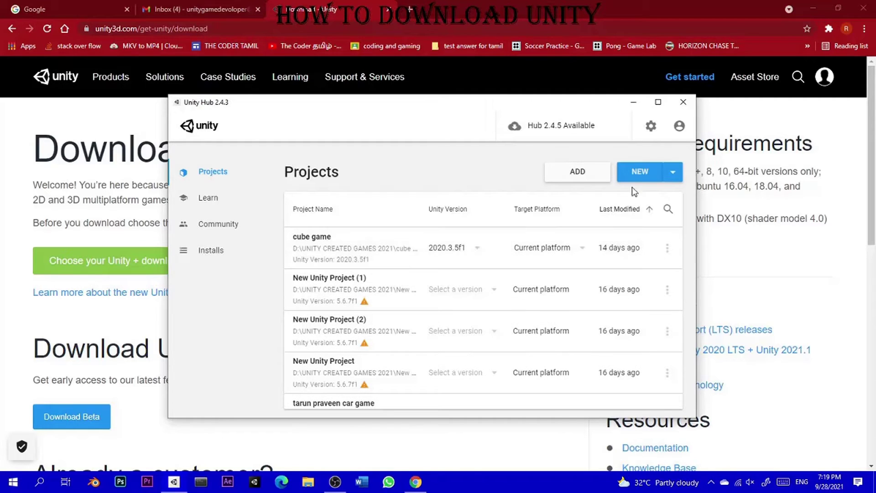
pyautogui.click(651, 125)
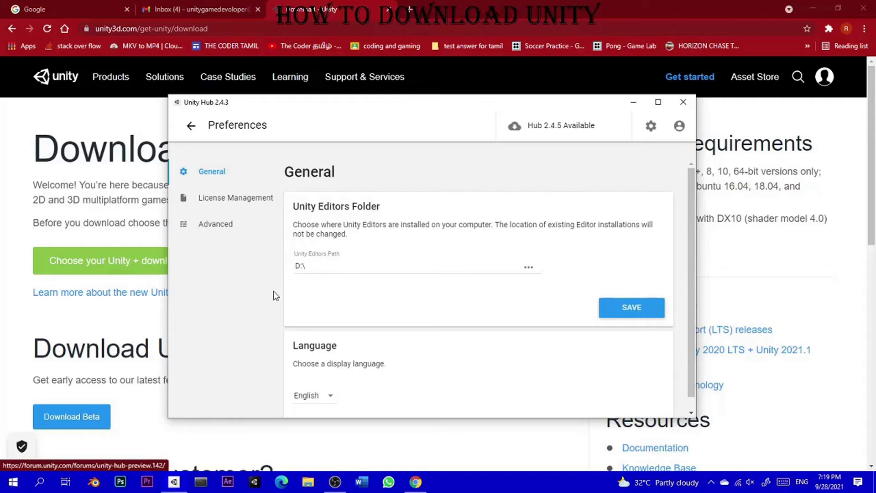
pyautogui.click(680, 126)
pyautogui.click(588, 262)
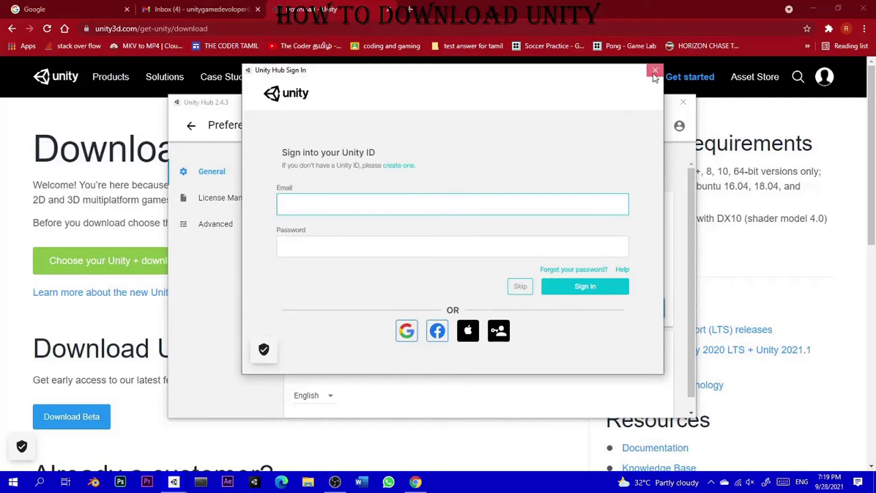
pyautogui.click(655, 70)
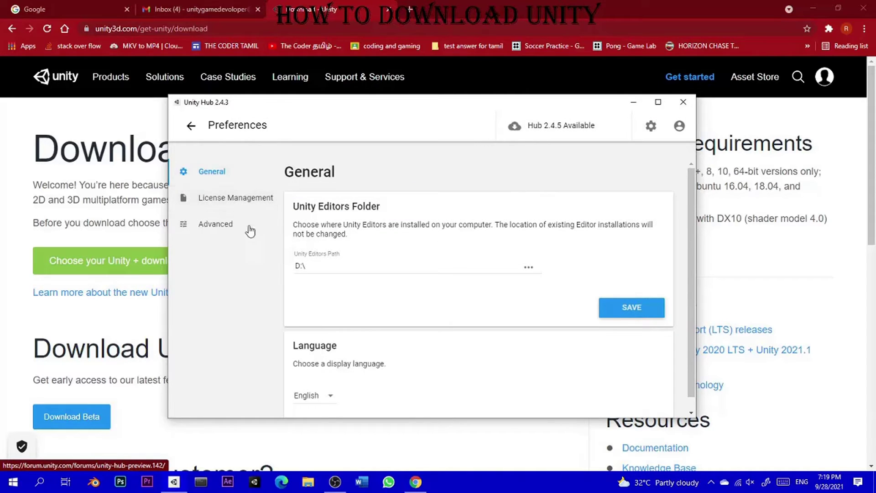
# Open the Unity ID sign-in from the Projects list, then try and close Google sign-in.
pyautogui.click(192, 126)
pyautogui.click(679, 126)
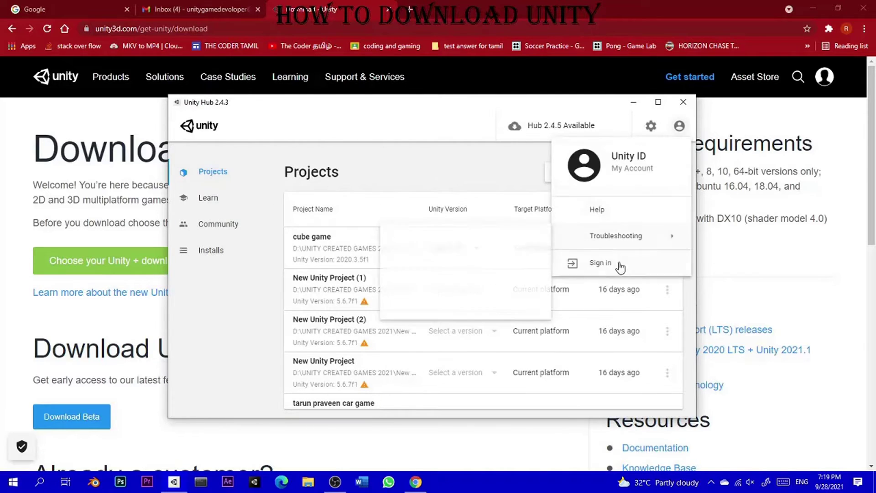
pyautogui.click(646, 265)
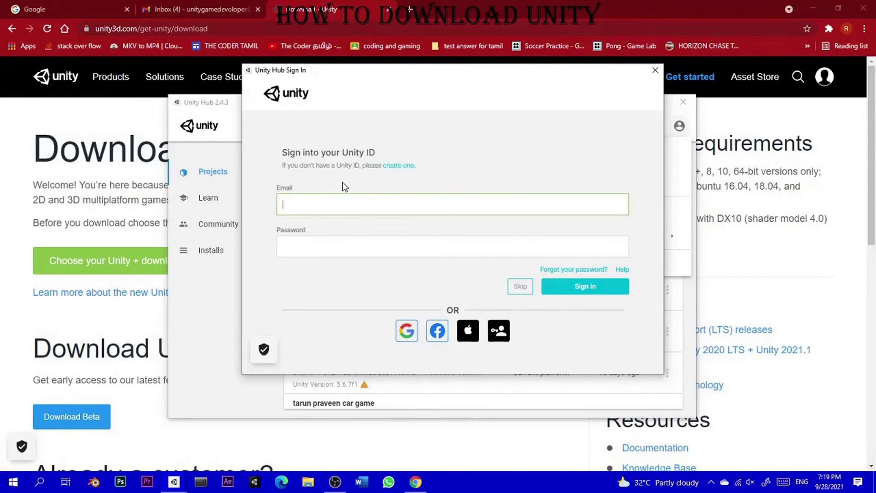
pyautogui.click(303, 256)
pyautogui.click(385, 326)
pyautogui.click(432, 322)
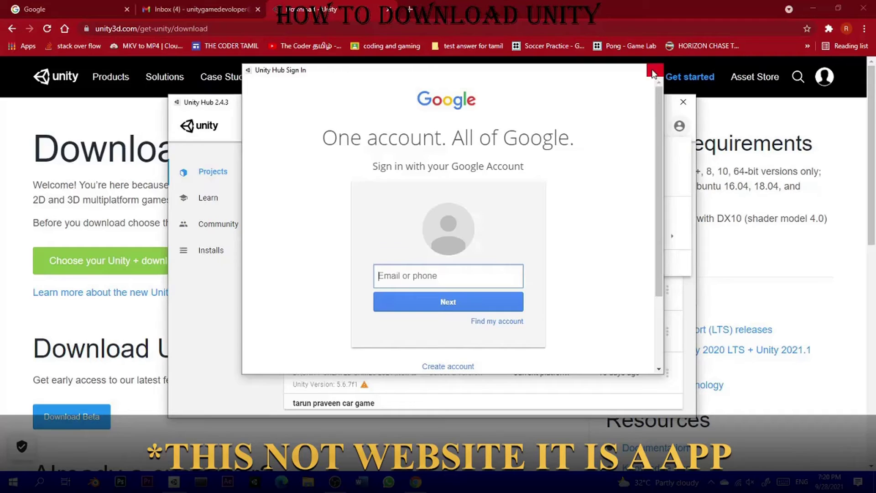
pyautogui.click(653, 72)
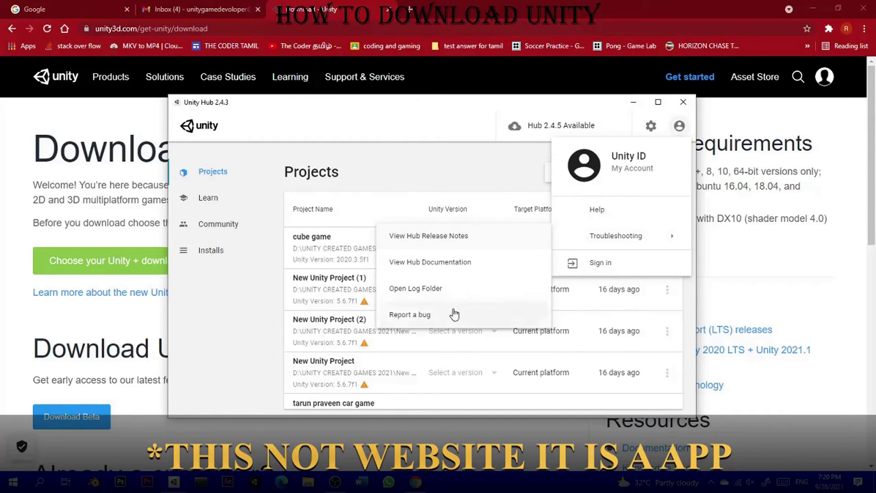
# Reopen the Unity ID sign-in window and bring up the Create a Unity ID form.
pyautogui.click(571, 266)
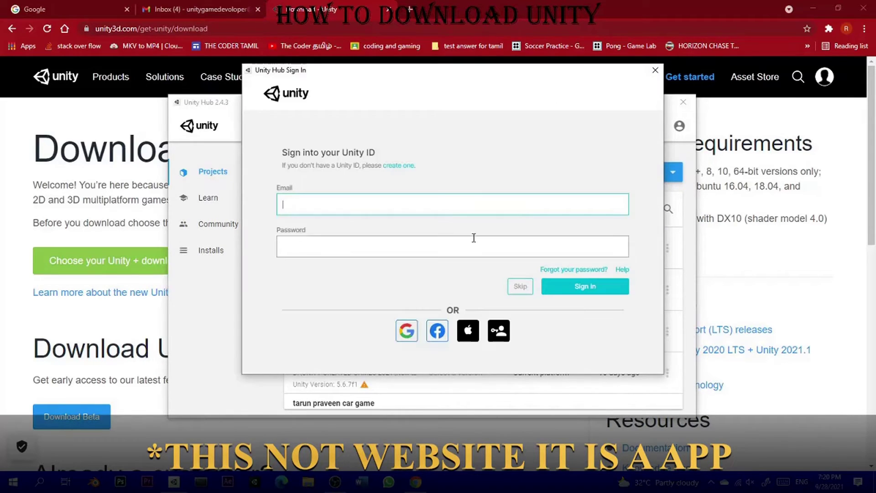
pyautogui.click(389, 166)
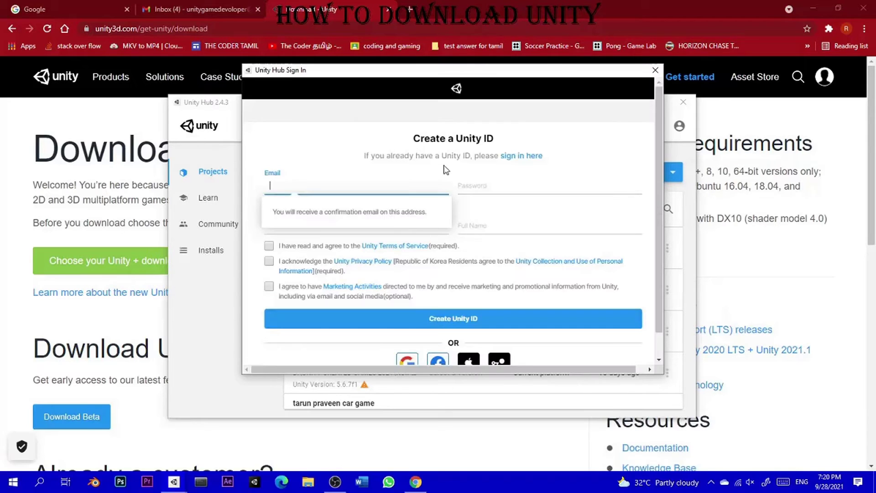
pyautogui.click(657, 69)
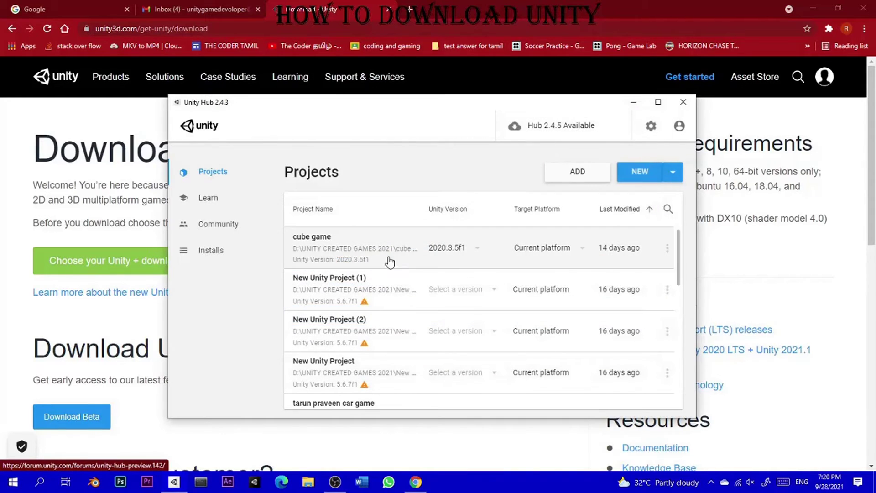
pyautogui.click(680, 126)
pyautogui.click(640, 267)
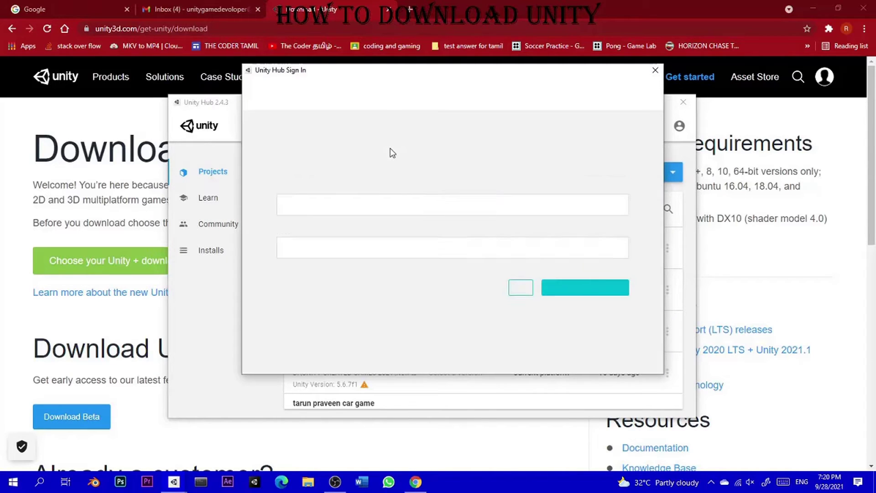
pyautogui.moveTo(291, 155); pyautogui.dragTo(356, 164)
# Switch to the Create a Unity ID form and check the entered email address.
pyautogui.click(410, 176)
pyautogui.click(411, 169)
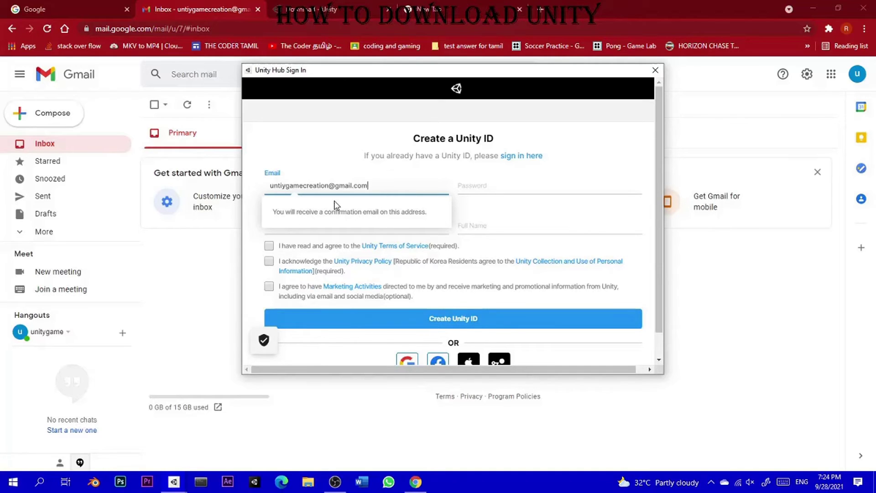
pyautogui.moveTo(402, 194); pyautogui.dragTo(274, 183)
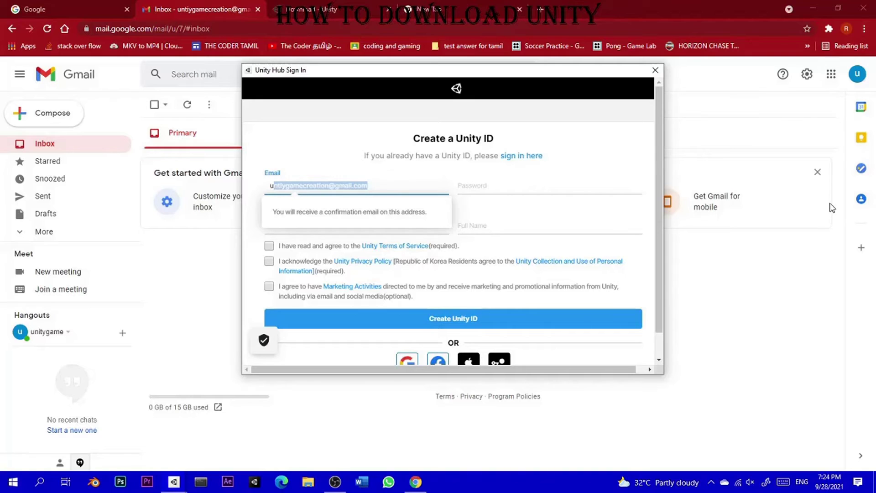
pyautogui.click(451, 143)
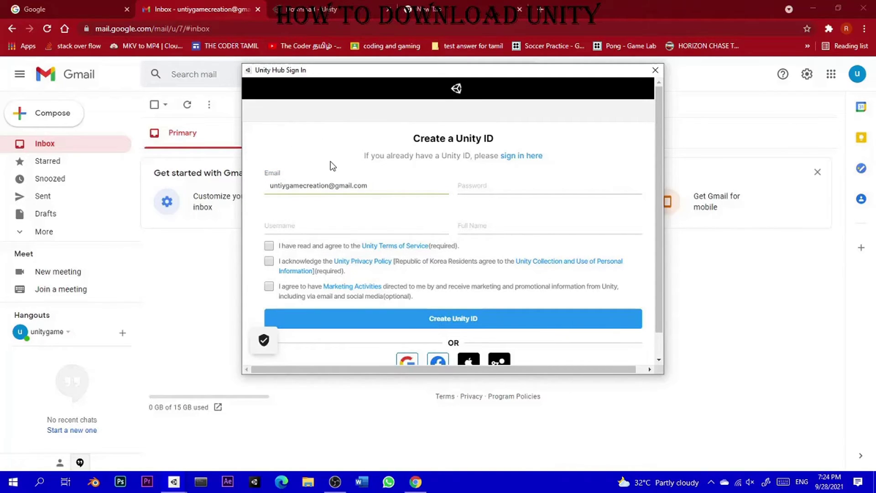
# Paste the account password into the Password field.
pyautogui.click(486, 183)
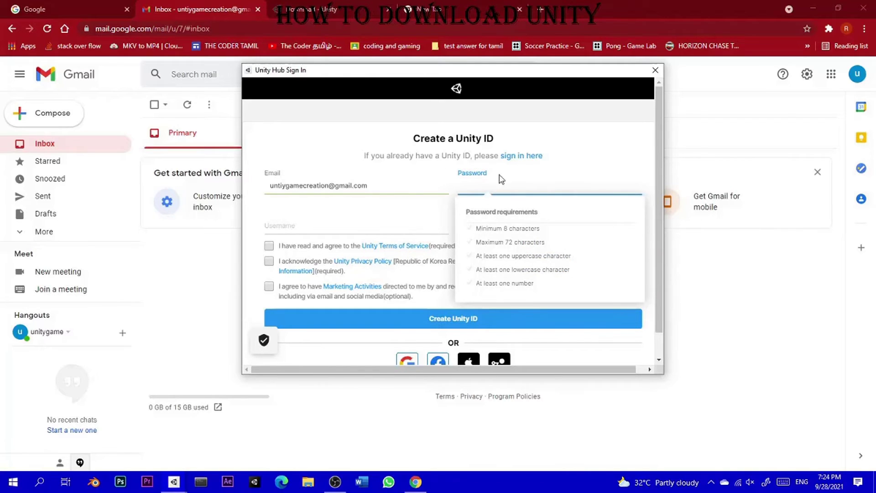
pyautogui.hotkey('ctrl', 'v')
pyautogui.doubleClick(519, 182)
pyautogui.click(508, 229)
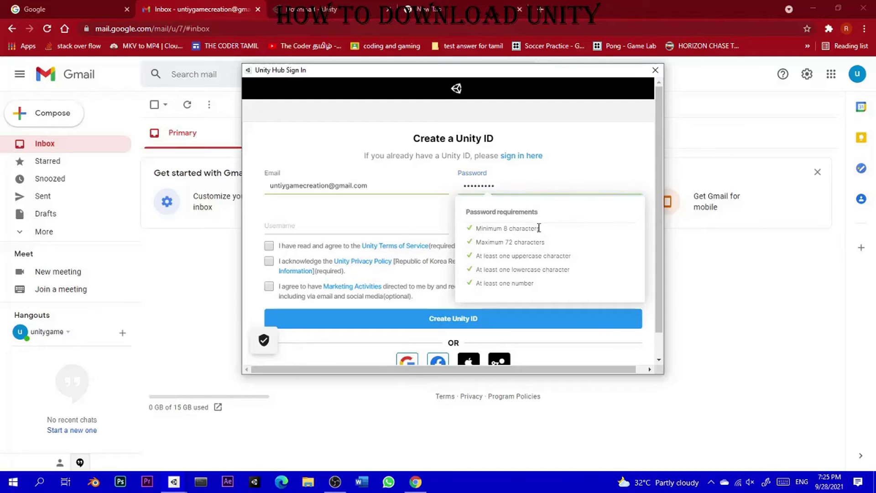
pyautogui.click(503, 183)
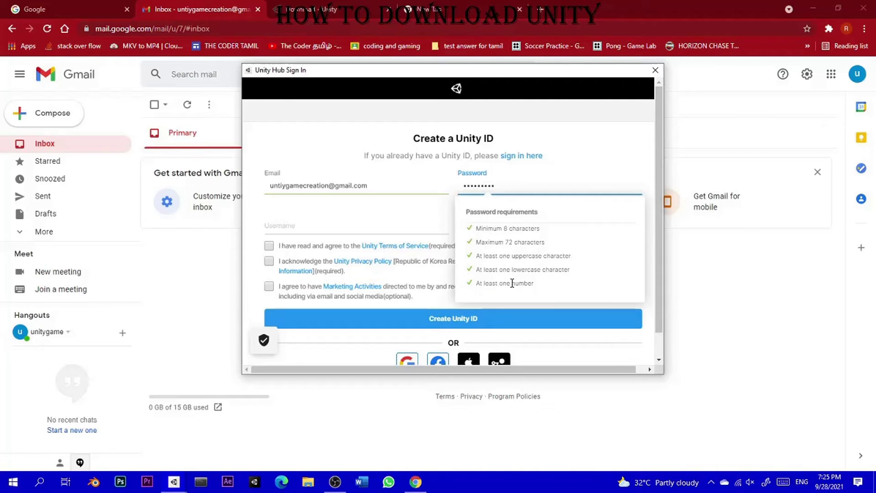
pyautogui.moveTo(498, 270); pyautogui.dragTo(540, 276)
pyautogui.click(519, 186)
pyautogui.moveTo(483, 269); pyautogui.dragTo(541, 261)
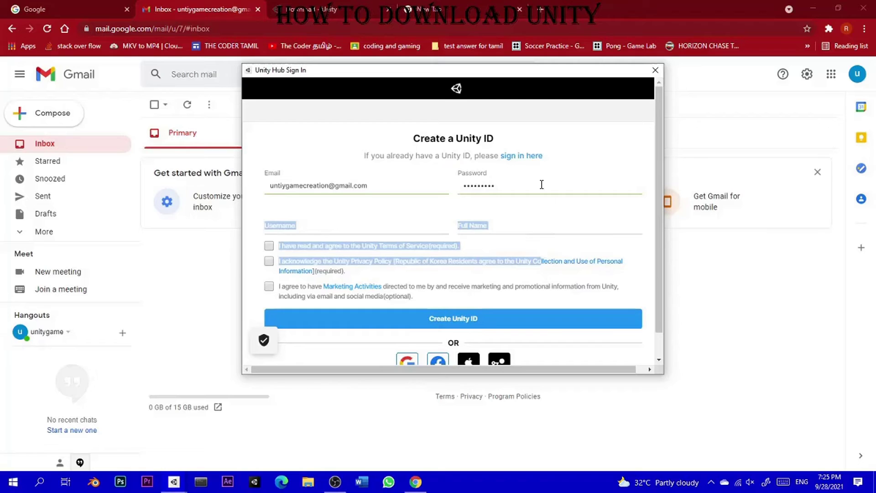
pyautogui.click(541, 185)
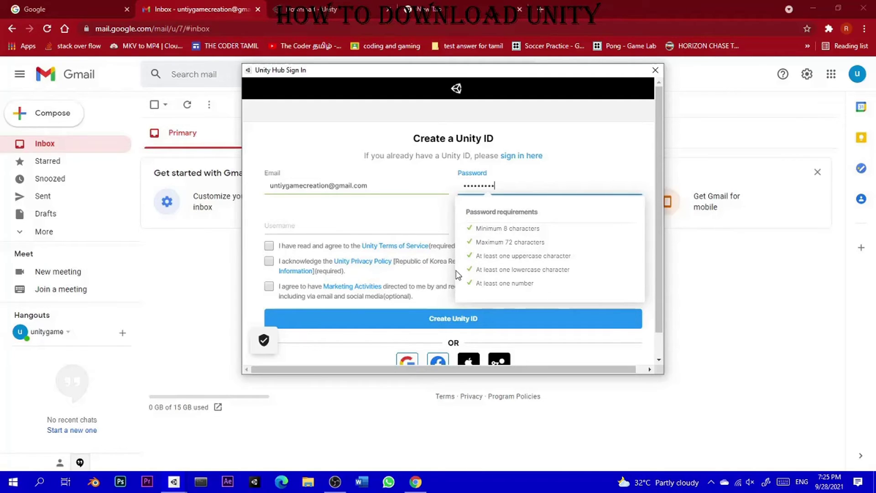
# Enter a username, clear it when it proves taken, and fill in the full name.
pyautogui.click(445, 226)
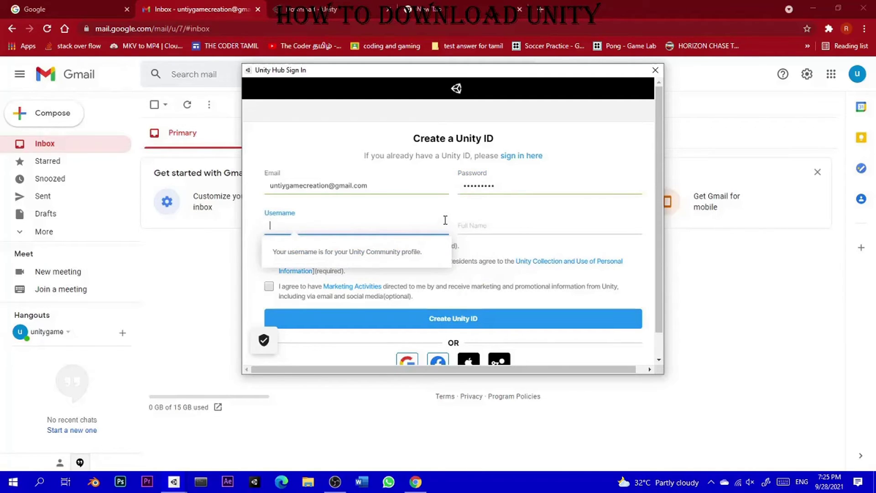
pyautogui.write('praveen')
pyautogui.click(488, 220)
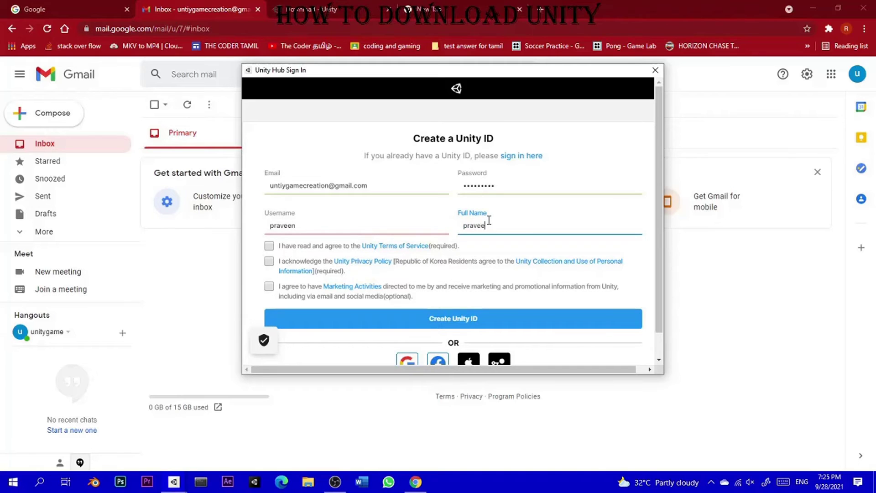
pyautogui.click(446, 220)
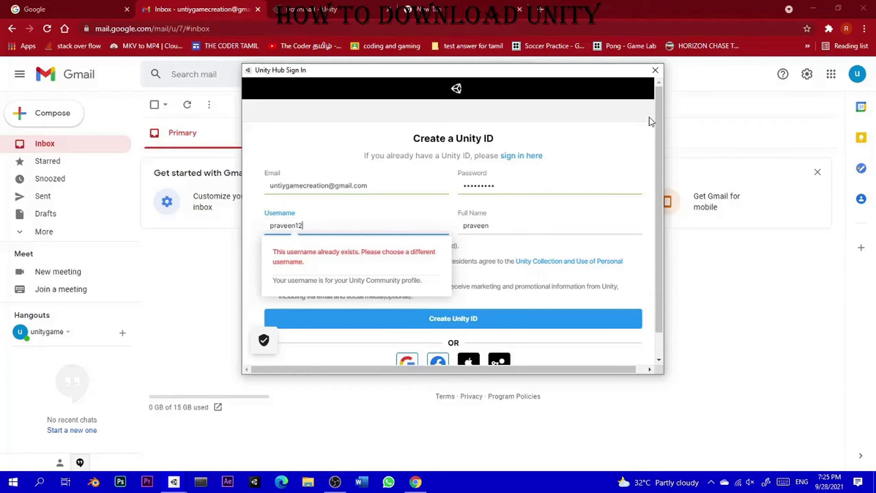
pyautogui.hotkey('ctrl', 'a')
pyautogui.press('BackSpace')
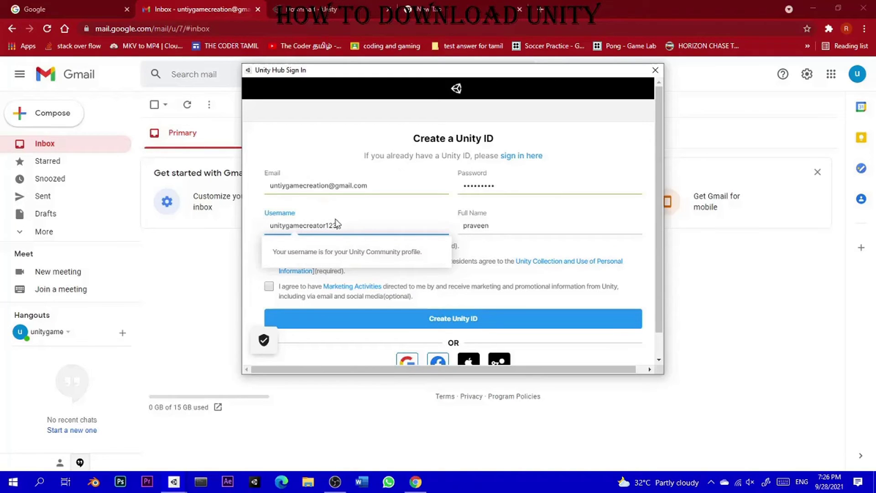
pyautogui.doubleClick(262, 226)
pyautogui.doubleClick(466, 228)
pyautogui.click(512, 227)
# Accept the Terms of Service, Privacy Policy and marketing boxes, then submit the form.
pyautogui.click(269, 246)
pyautogui.click(269, 261)
pyautogui.click(269, 286)
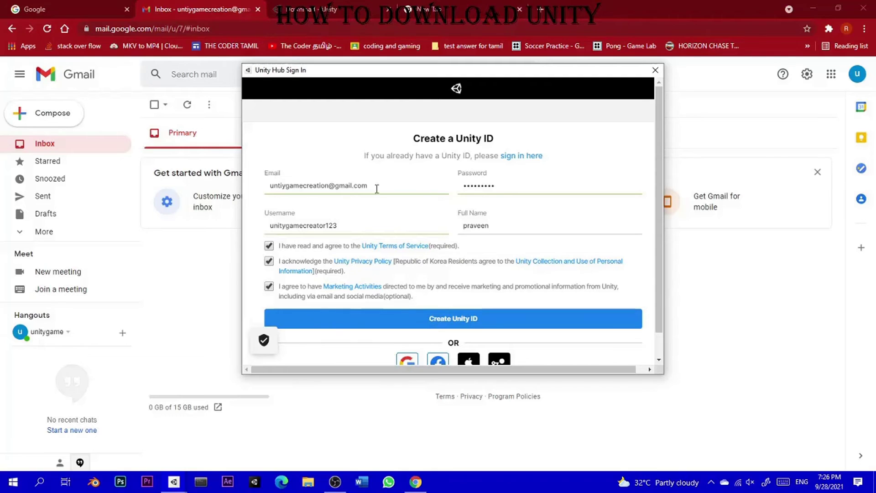
pyautogui.click(576, 314)
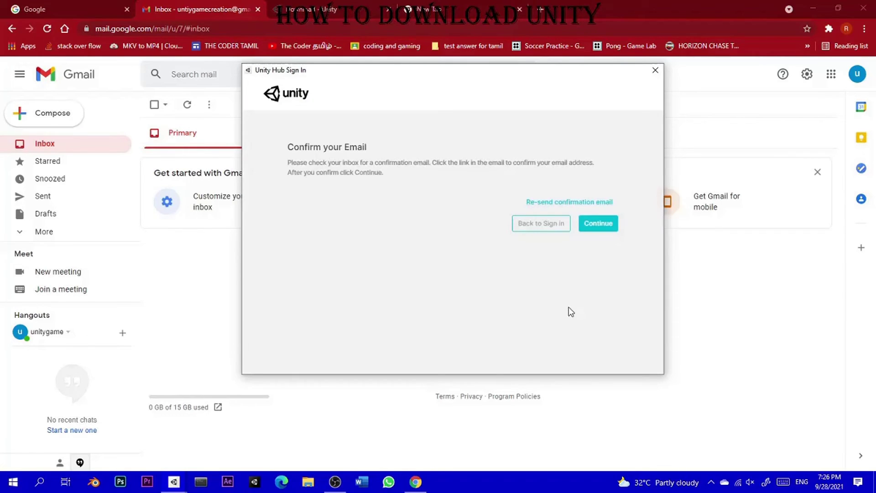
# Switch to the Gmail window and check which Google account is signed in.
pyautogui.press('super+Tab')
pyautogui.press('Escape')
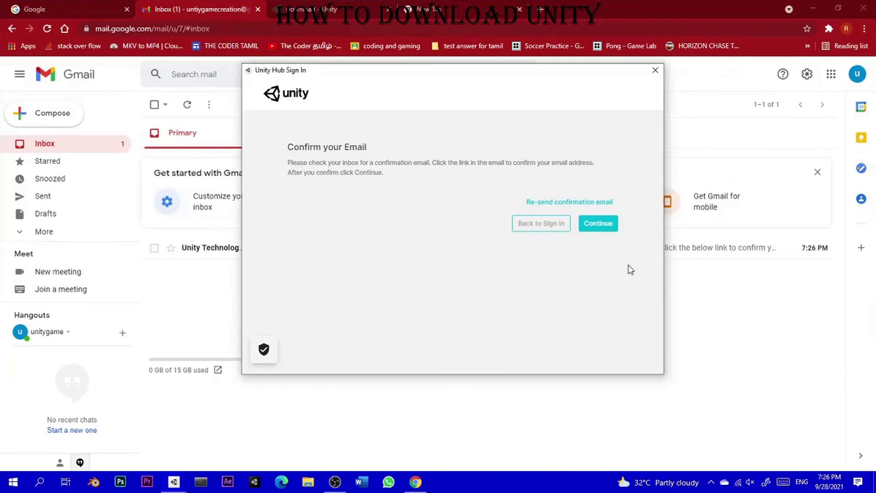
pyautogui.hotkey('alt', 'Tab')
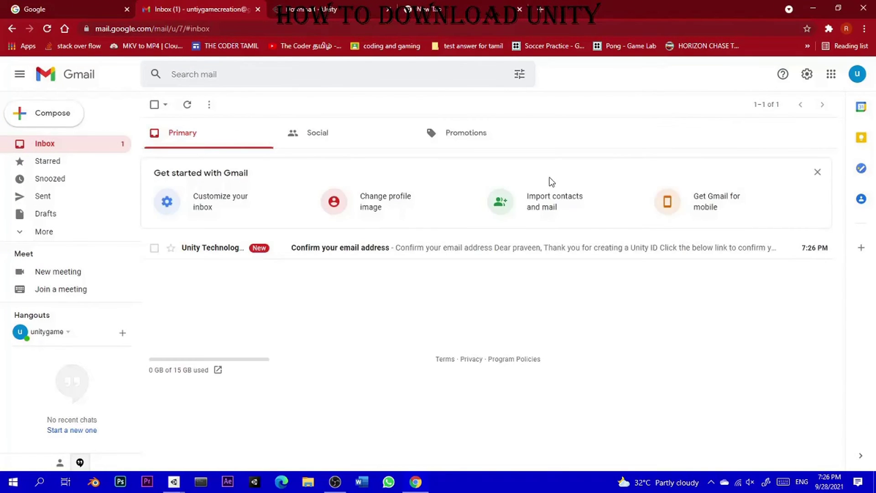
pyautogui.click(859, 78)
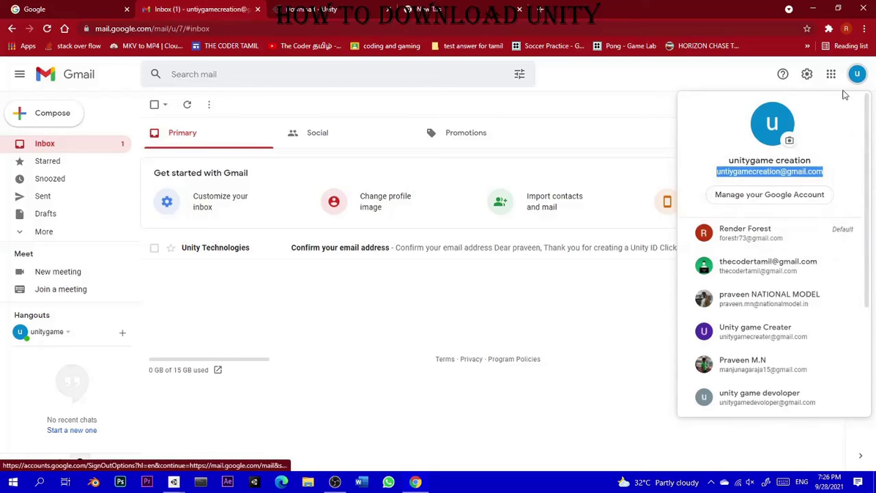
pyautogui.click(725, 172)
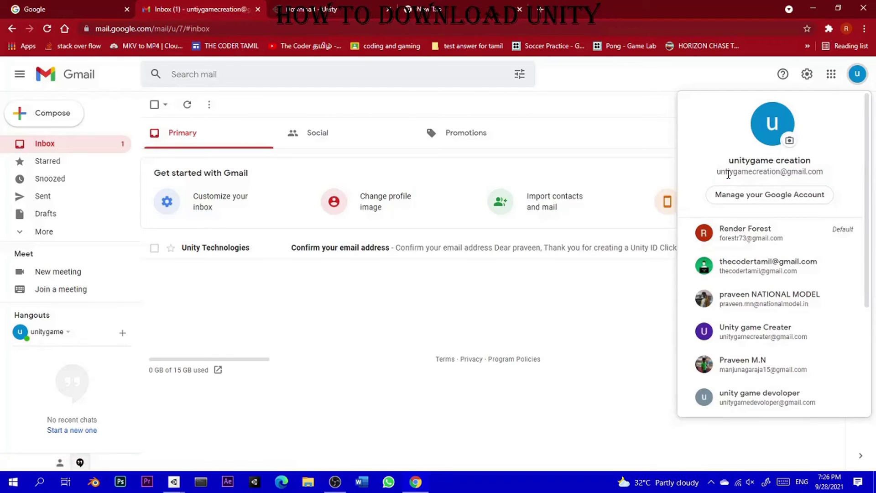
pyautogui.moveTo(716, 172); pyautogui.dragTo(828, 172)
pyautogui.hotkey('ctrl', 'c')
pyautogui.click(360, 277)
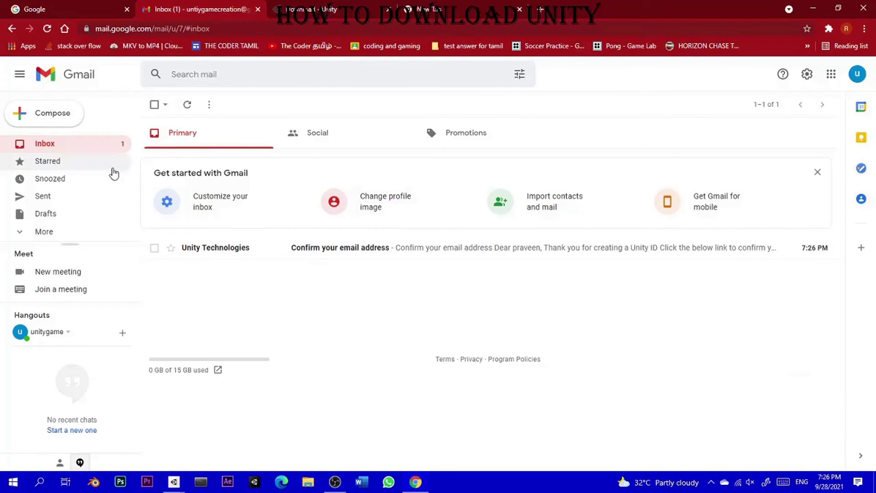
# Open Unity's confirmation email and follow 'Link to confirm email' to the verification page.
pyautogui.click(274, 256)
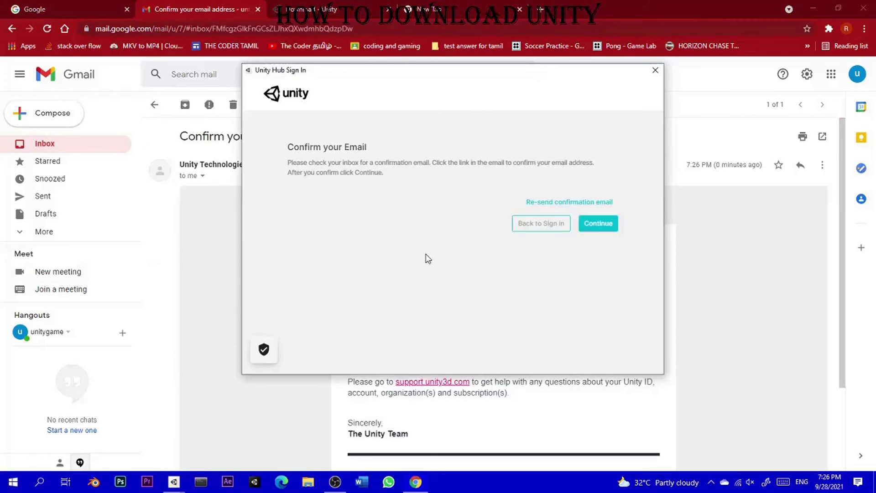
pyautogui.scroll(-3, 441, 254)
pyautogui.scroll(3, 440, 258)
pyautogui.scroll(-3, 442, 256)
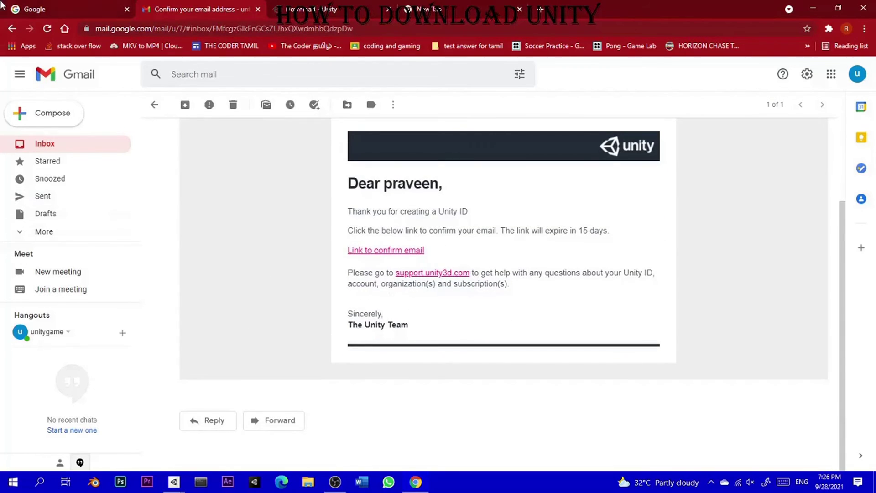
pyautogui.doubleClick(598, 230)
pyautogui.click(602, 232)
pyautogui.click(398, 255)
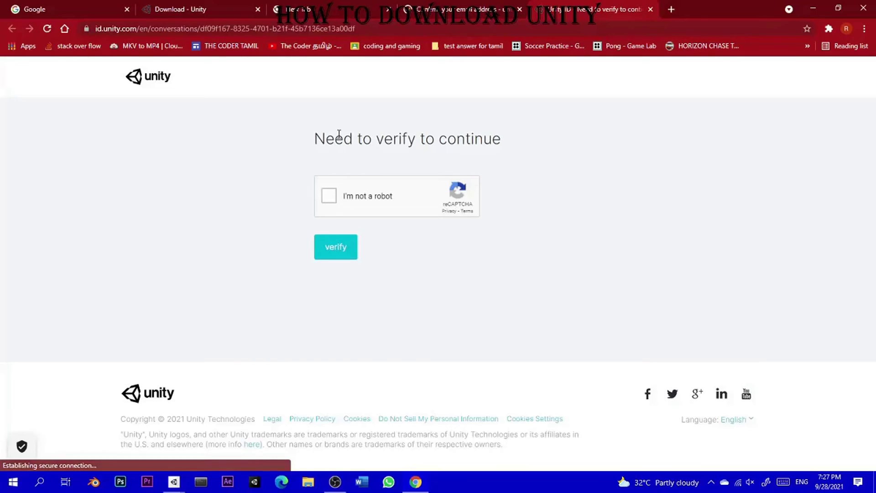
pyautogui.moveTo(339, 134); pyautogui.dragTo(581, 159)
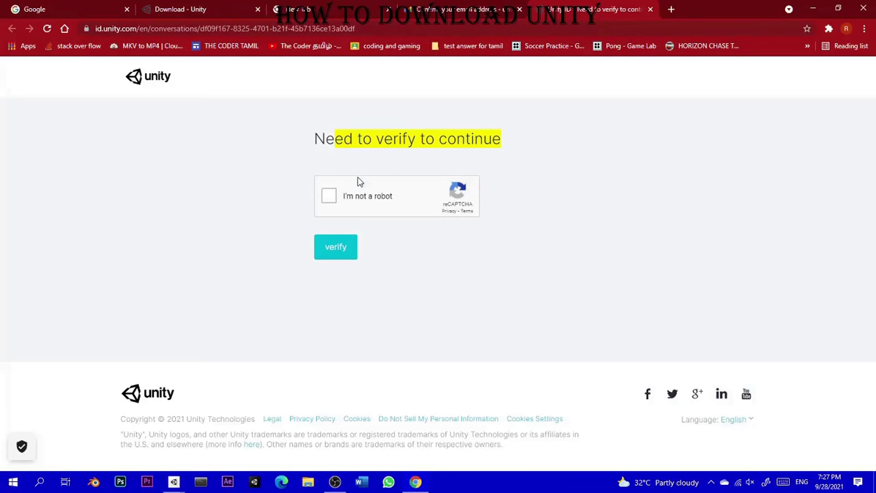
# Tick the reCAPTCHA 'I'm not a robot' box and submit the Unity ID verification.
pyautogui.click(328, 197)
pyautogui.click(317, 248)
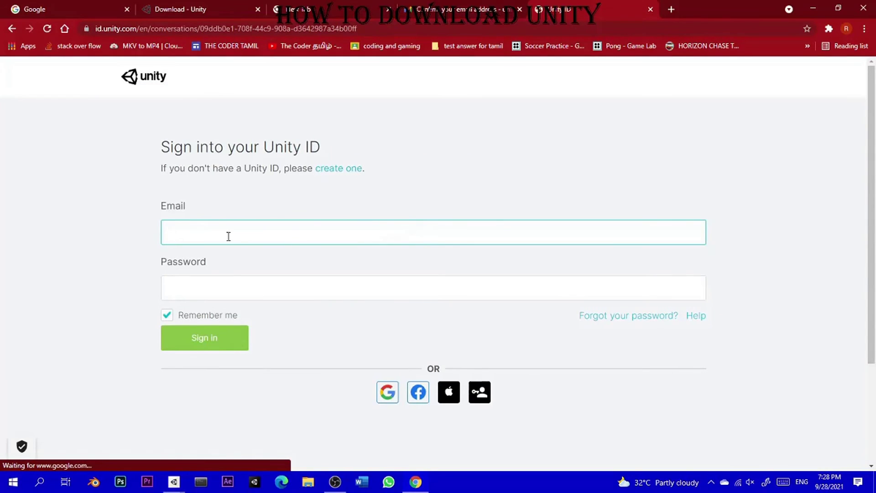
# Sign in on the Unity ID website by pasting the new account's e-mail and password.
pyautogui.click(181, 235)
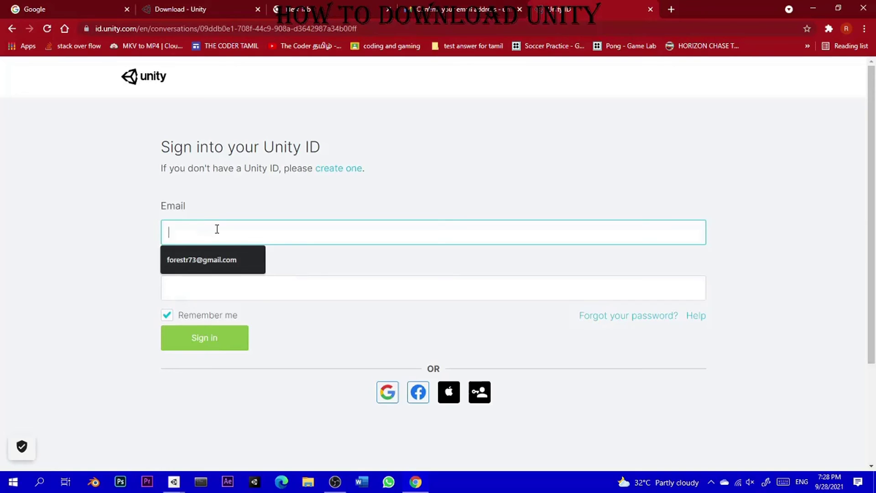
pyautogui.hotkey('ctrl', 'v')
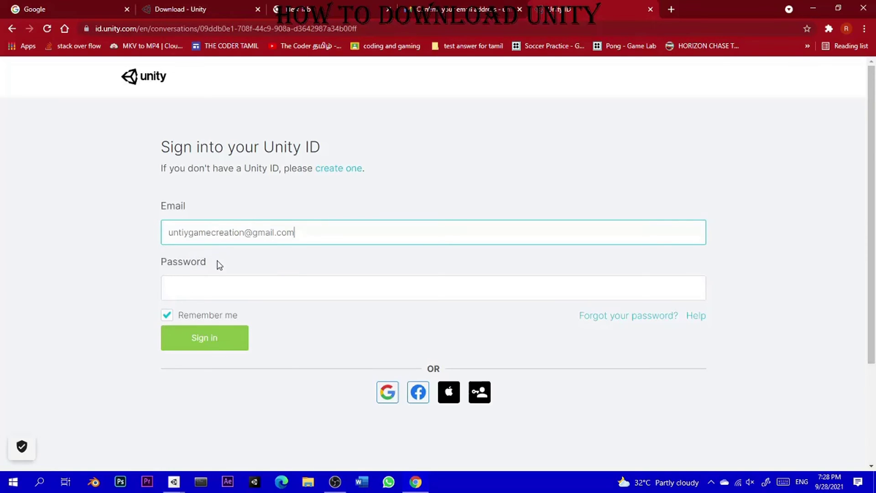
pyautogui.click(180, 287)
pyautogui.hotkey('ctrl', 'v')
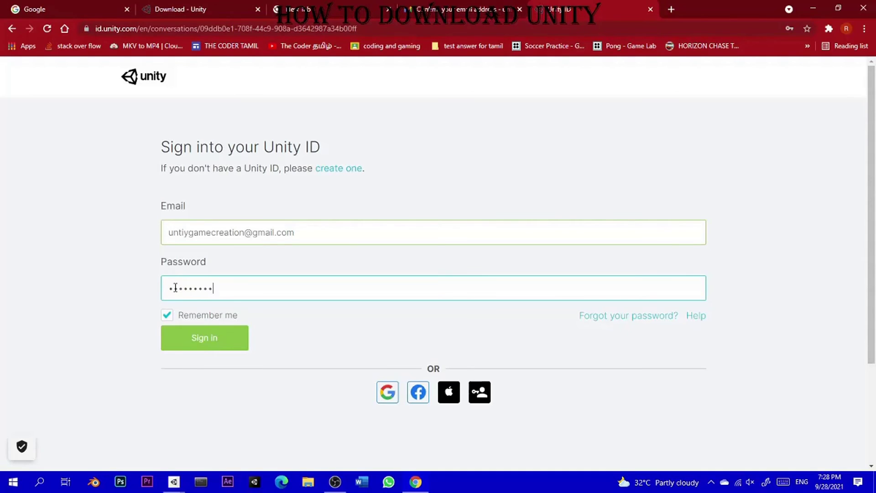
pyautogui.click(208, 330)
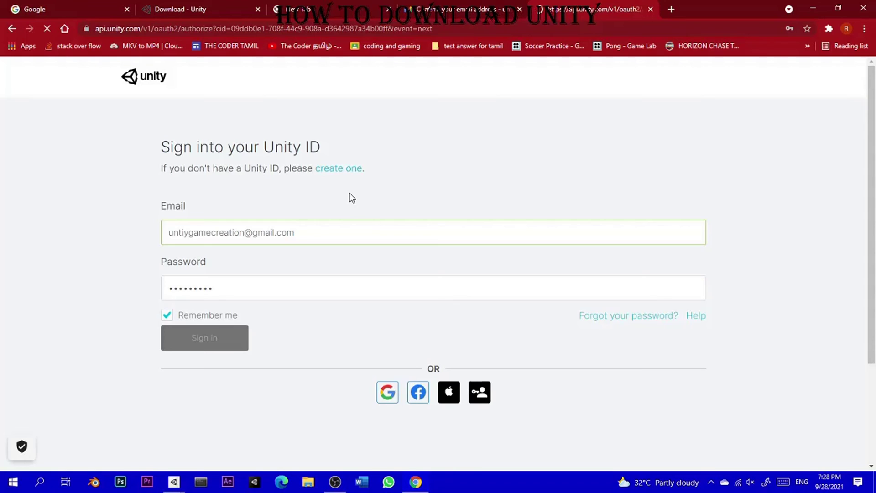
pyautogui.scroll(-6, 376, 247)
pyautogui.scroll(6, 377, 247)
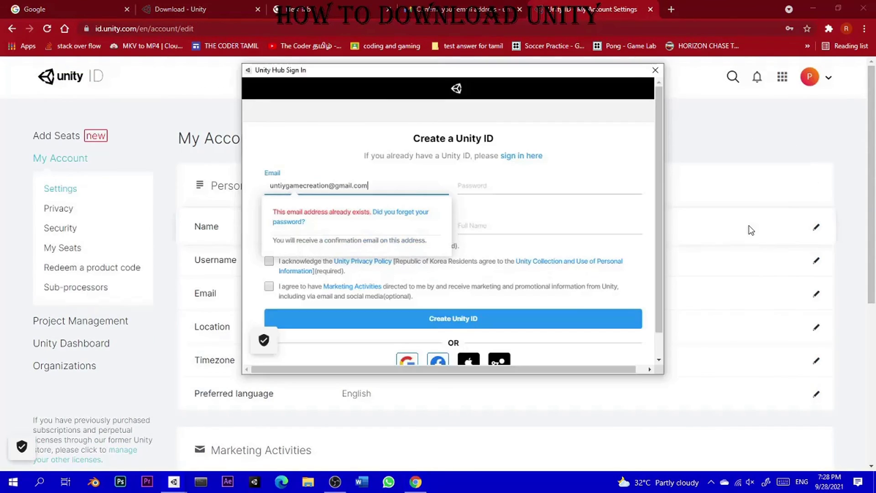
pyautogui.scroll(-1, 352, 319)
pyautogui.scroll(1, 326, 257)
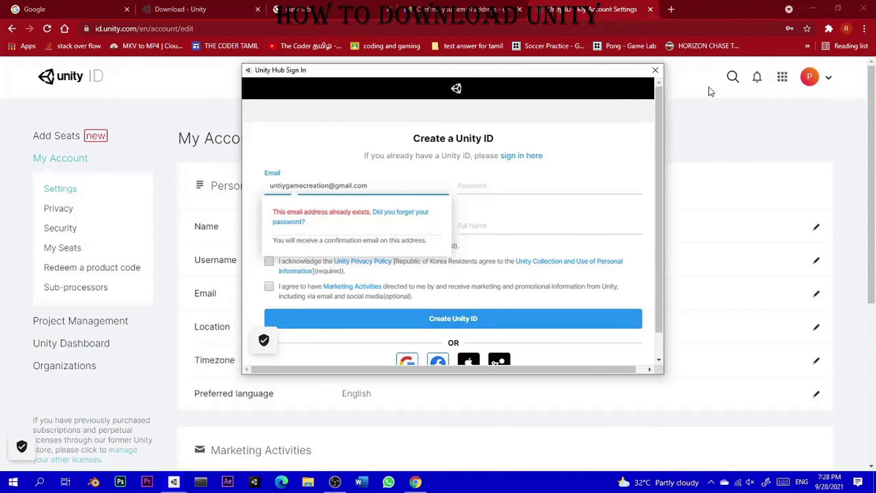
pyautogui.click(656, 71)
pyautogui.hotkey('alt', 'Tab')
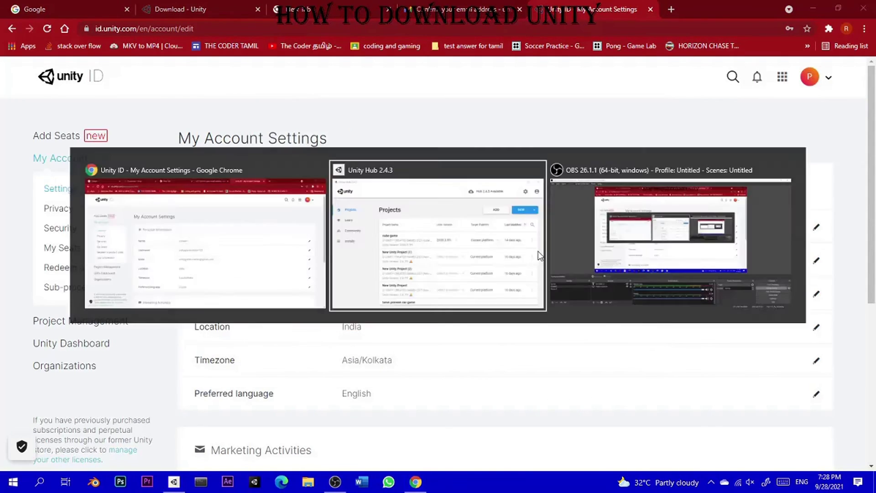
pyautogui.click(679, 125)
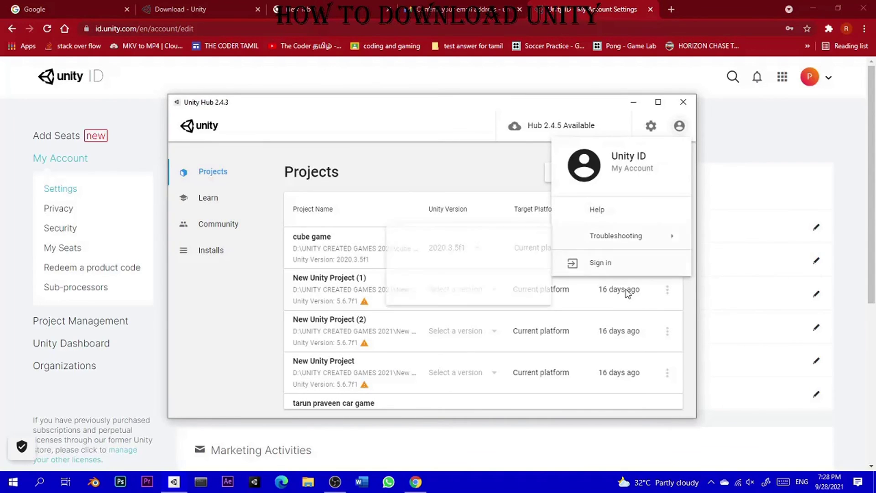
# Sign in to Unity Hub with the new Unity ID credentials.
pyautogui.click(635, 267)
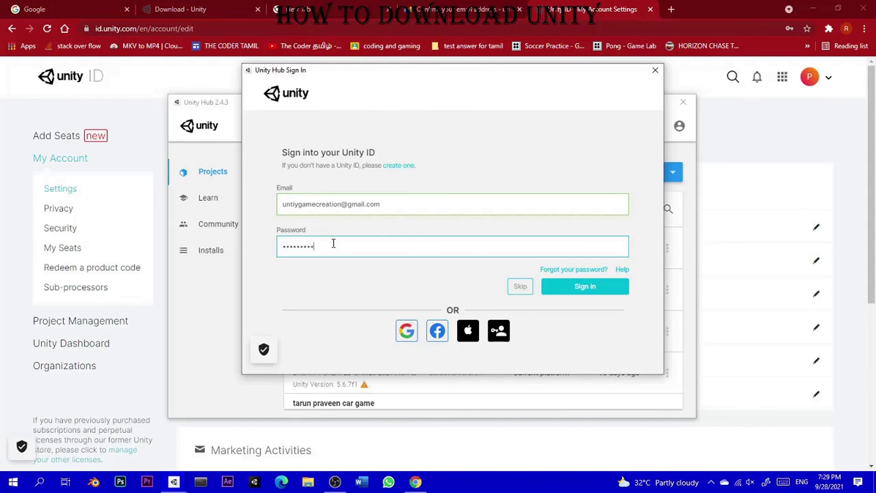
pyautogui.click(605, 293)
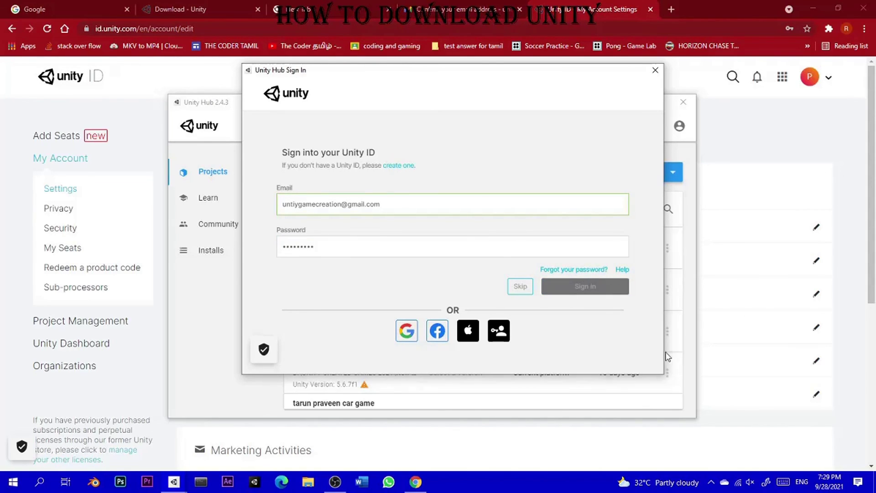
pyautogui.click(675, 135)
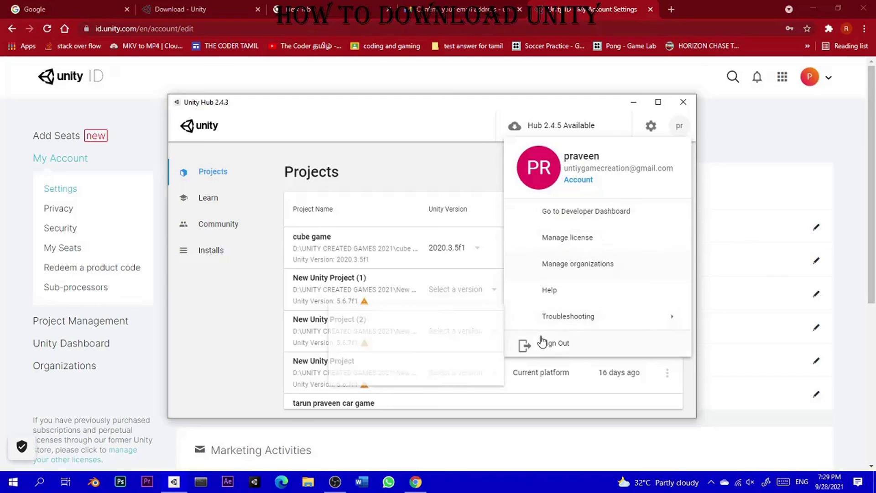
pyautogui.click(477, 172)
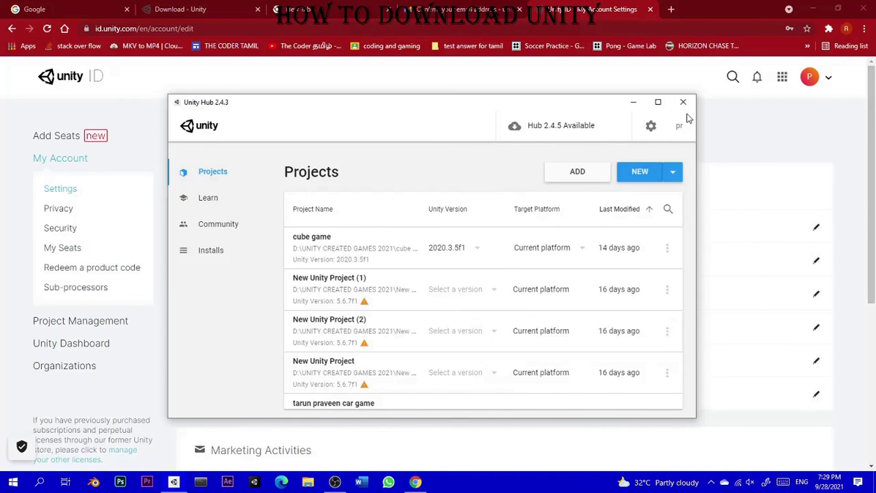
pyautogui.click(676, 128)
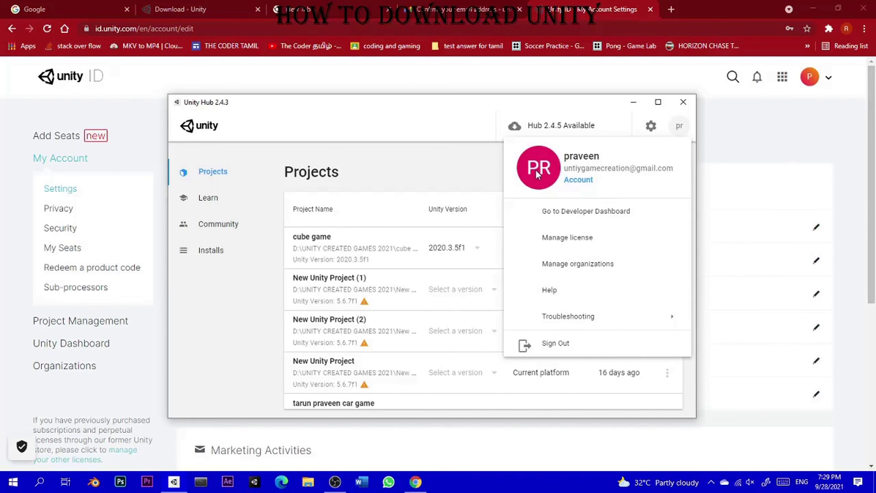
pyautogui.click(374, 153)
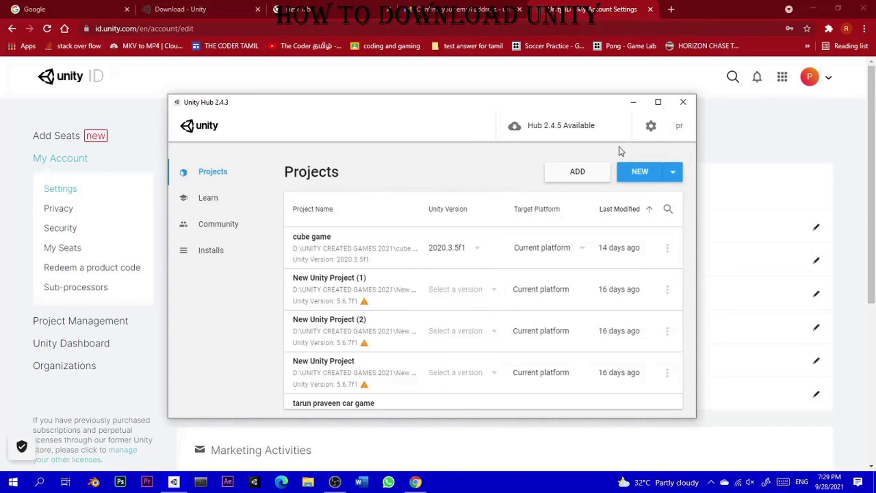
pyautogui.scroll(-5, 410, 261)
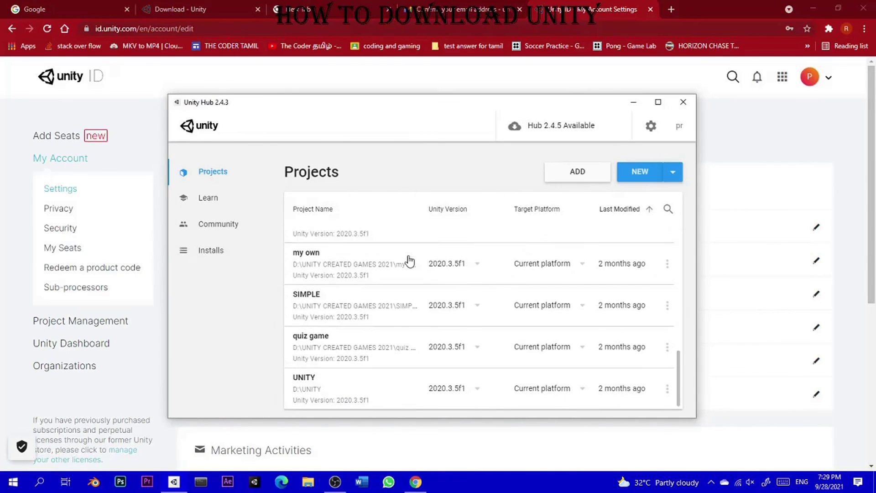